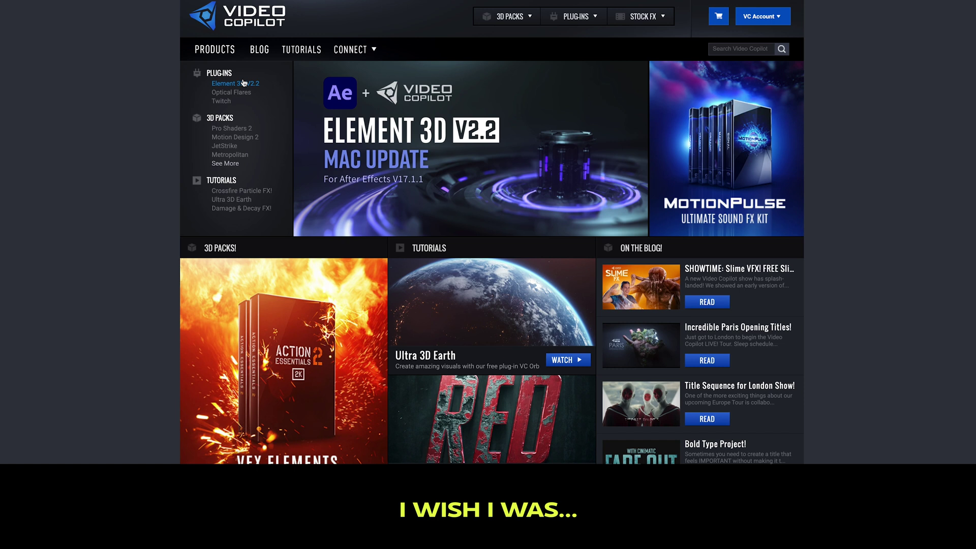
# Add the $199.95 Element 3D V2.2 plug-in to the Video Copilot cart and view the Shopping Cart
pyautogui.click(242, 84)
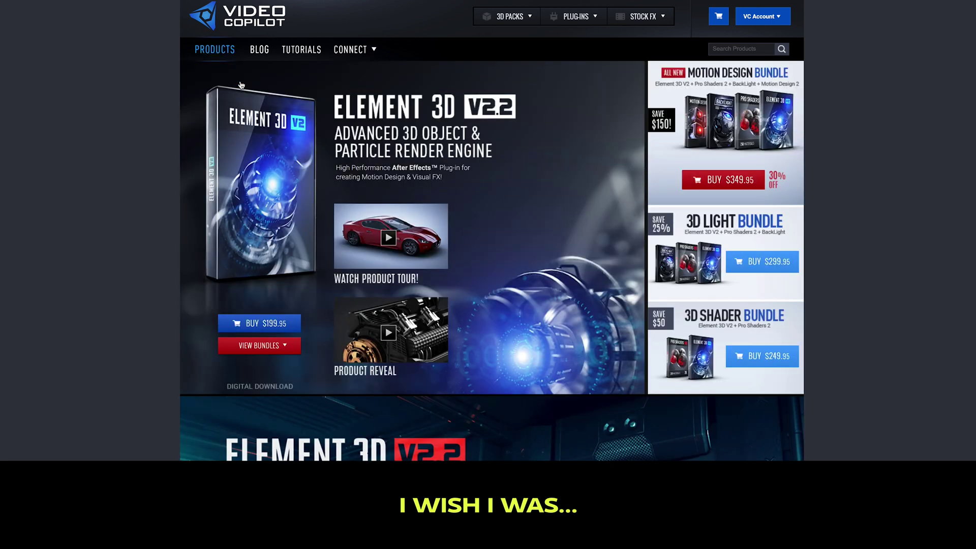
pyautogui.click(257, 323)
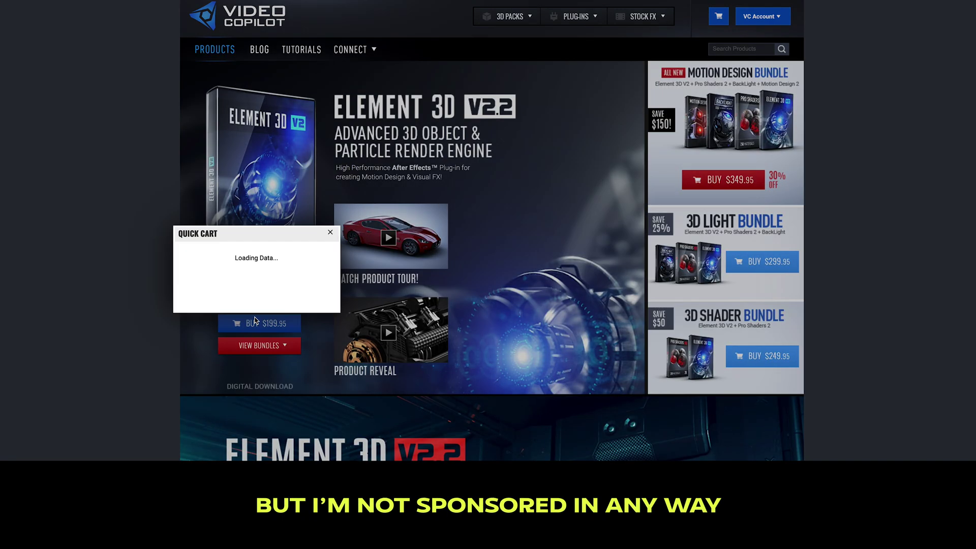
pyautogui.click(299, 297)
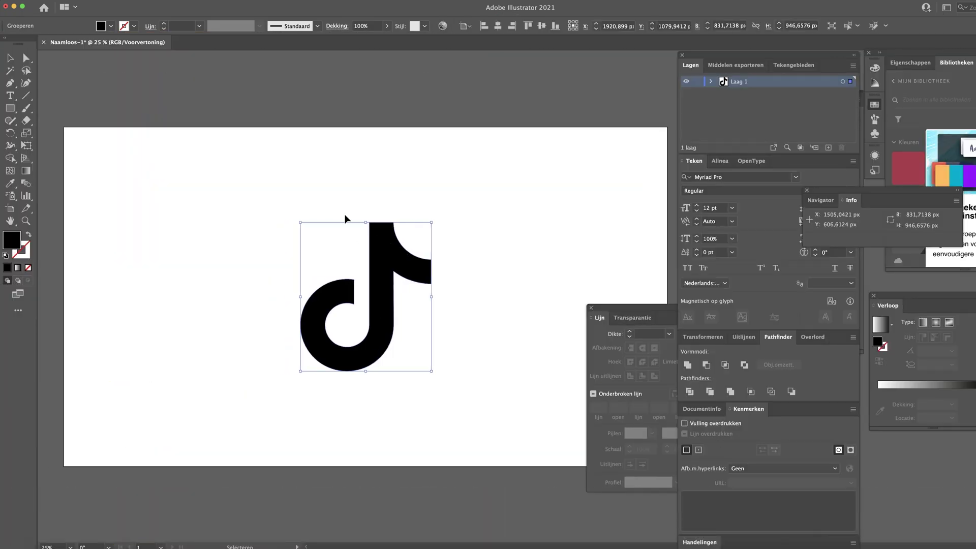
# Select and copy the black TikTok logo in Illustrator, then switch to After Effects
pyautogui.click(454, 208)
pyautogui.click(379, 257)
pyautogui.click(490, 228)
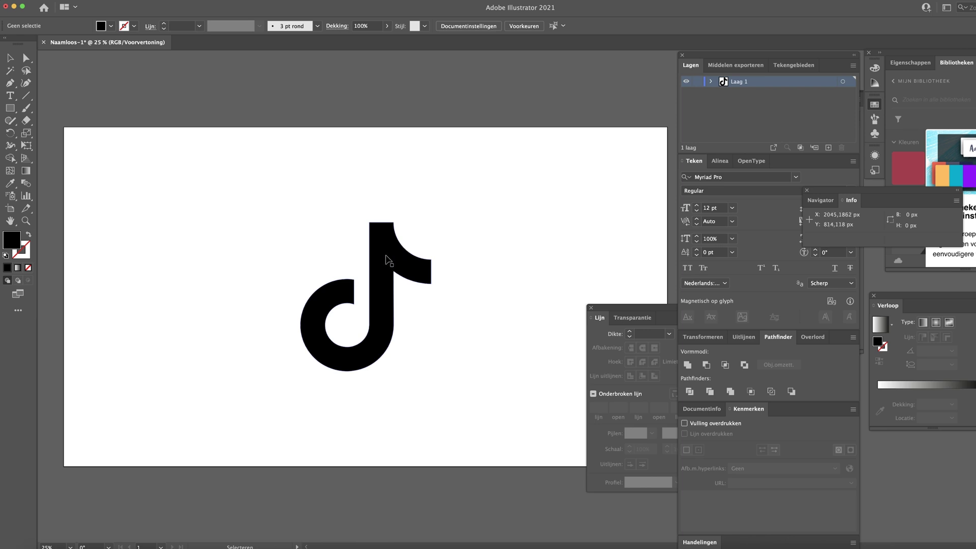
pyautogui.click(413, 268)
pyautogui.press('a')
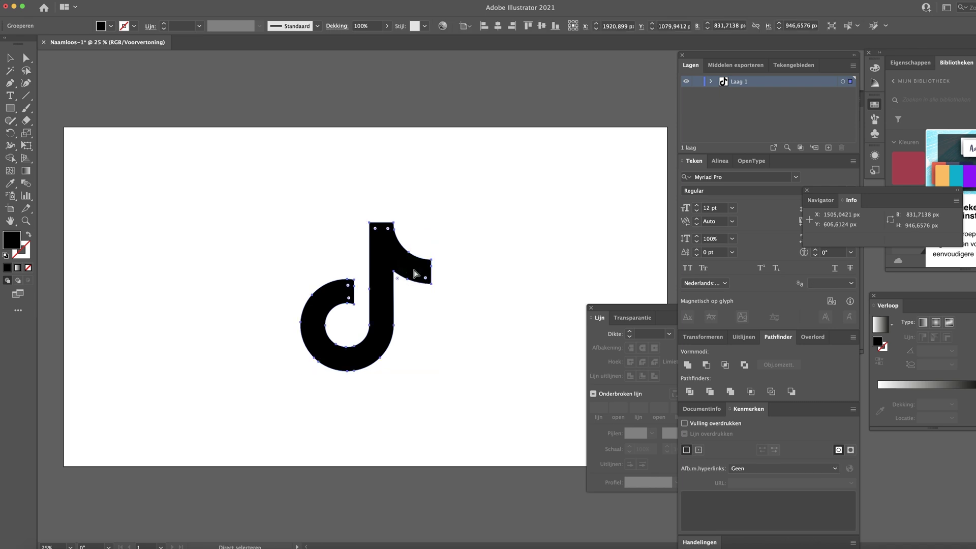
pyautogui.press('super+c')
pyautogui.press('v')
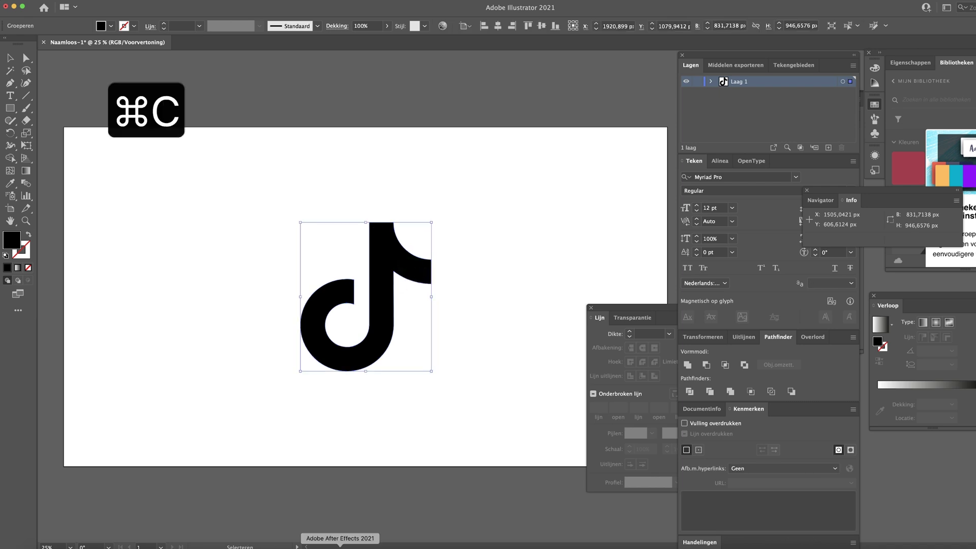
pyautogui.click(340, 546)
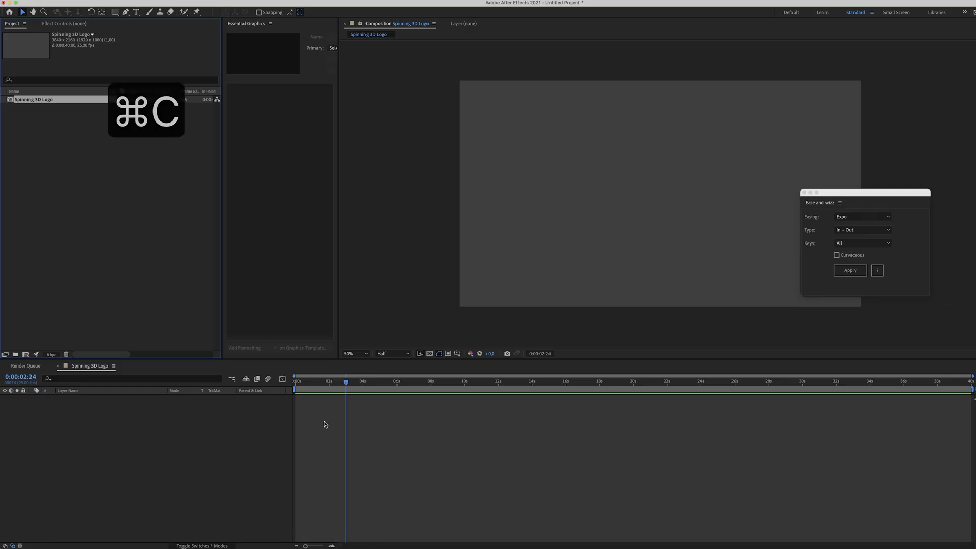
# Check the Spinning 3D Logo composition settings, closing them without changes
pyautogui.rightClick(38, 102)
pyautogui.click(54, 100)
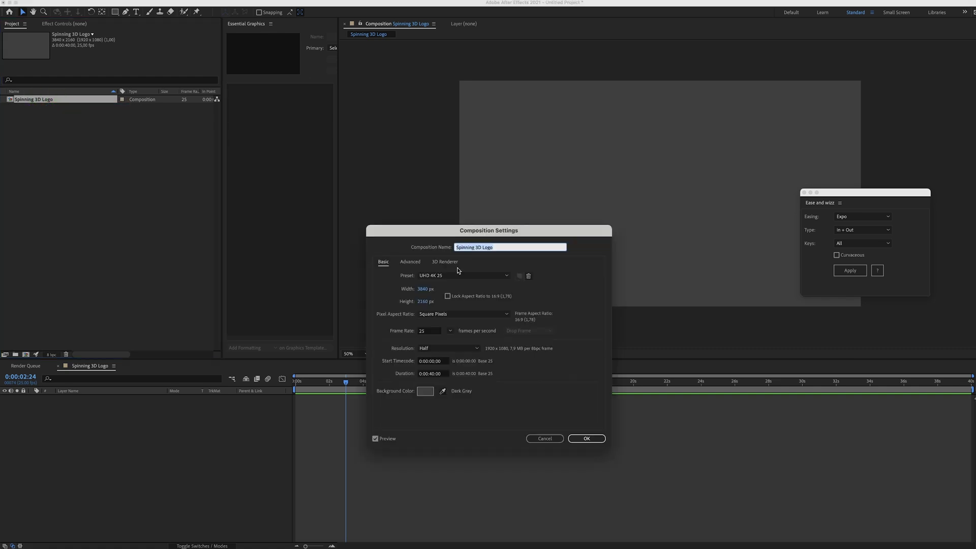
pyautogui.click(548, 438)
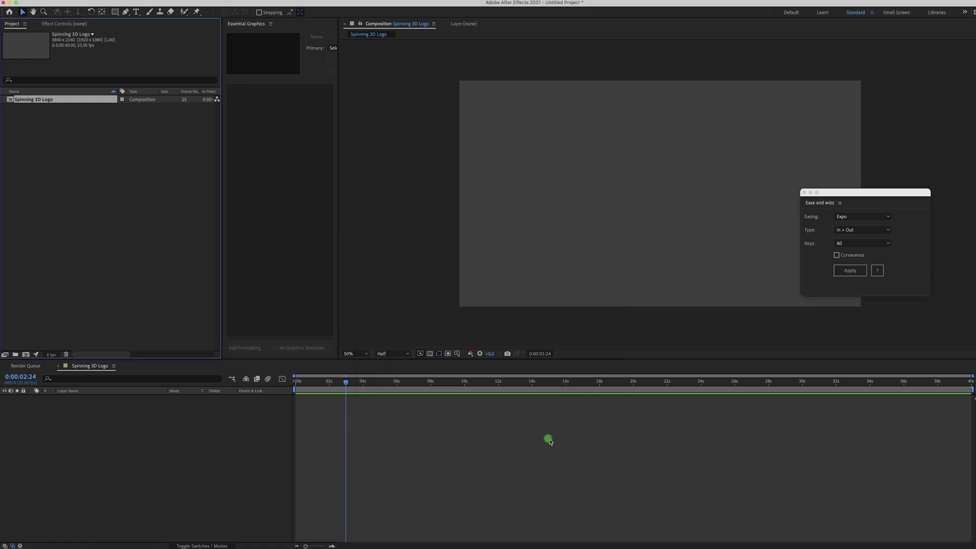
pyautogui.click(163, 434)
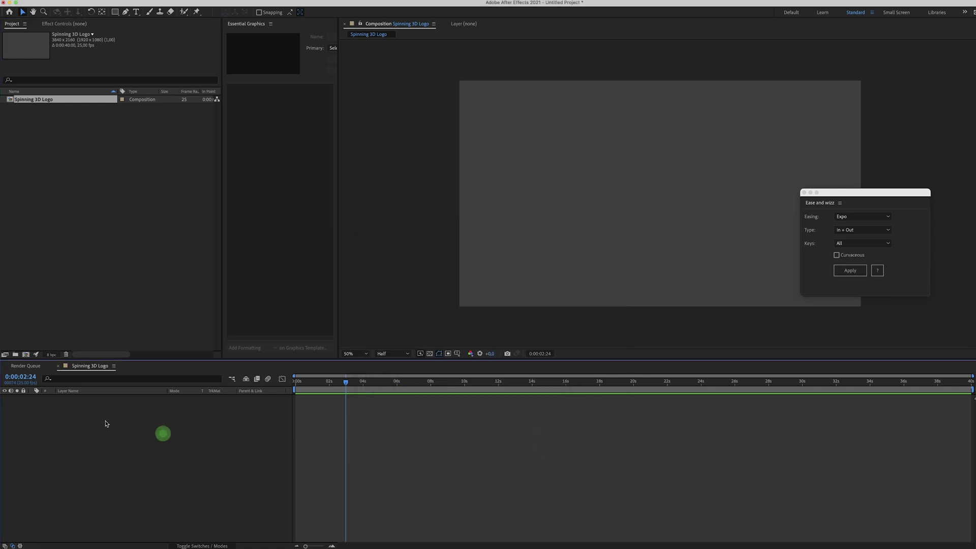
# Create a white full-frame solid and paste the TikTok logo path onto it as a mask
pyautogui.rightClick(107, 422)
pyautogui.moveTo(118, 428)
pyautogui.click(216, 450)
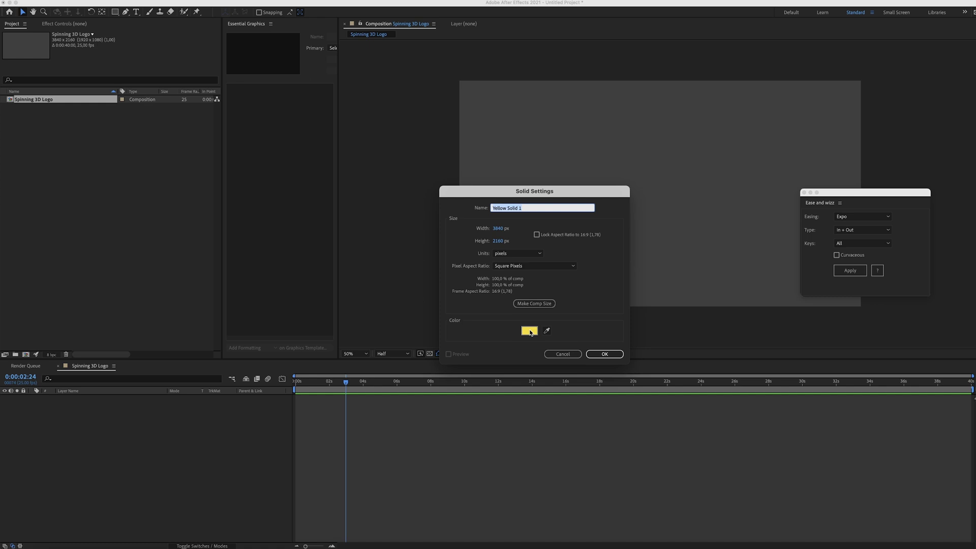
pyautogui.click(530, 332)
pyautogui.click(528, 328)
pyautogui.click(452, 282)
pyautogui.press('Return')
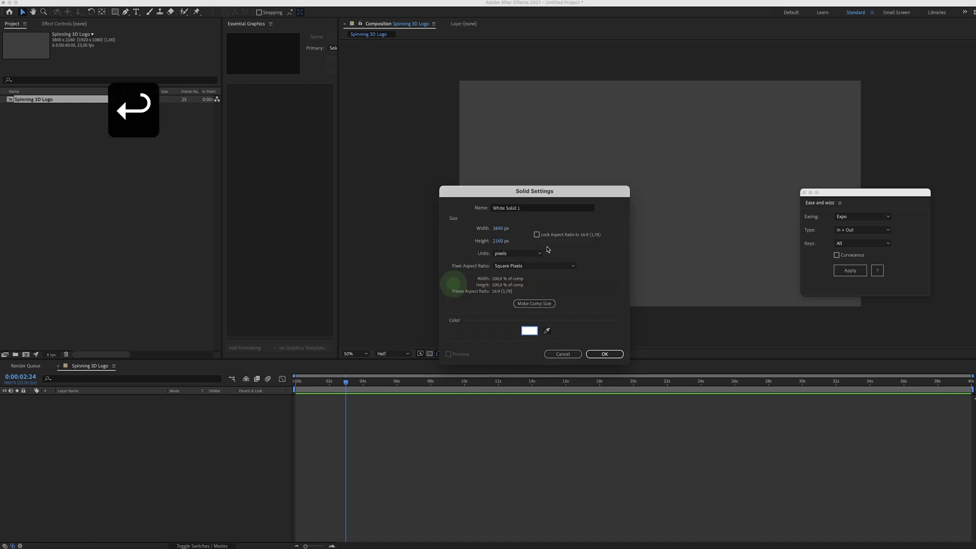
pyautogui.press('Return')
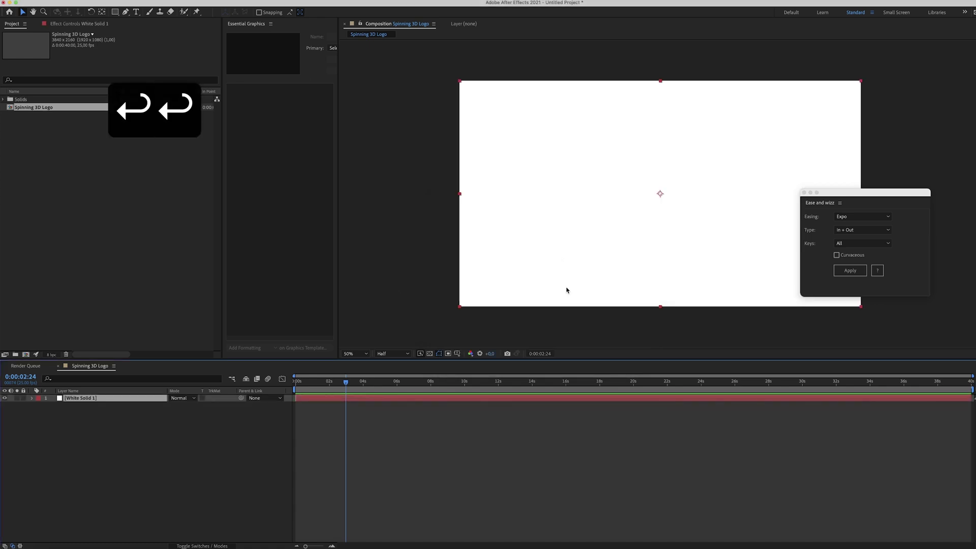
pyautogui.press('super+v')
pyautogui.click(396, 265)
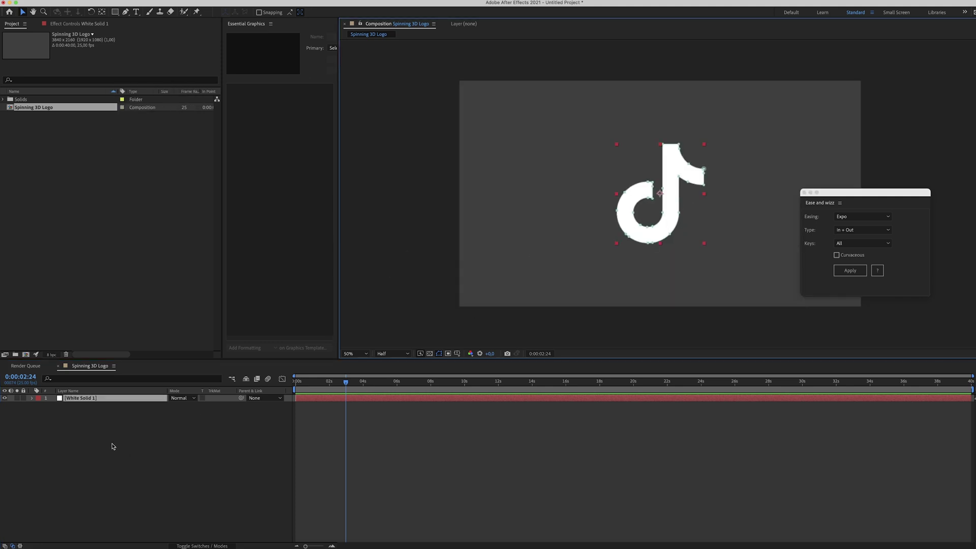
# Rename the masked solid layer to 'TikTok Logo'
pyautogui.click(79, 422)
pyautogui.click(82, 398)
pyautogui.press('Return')
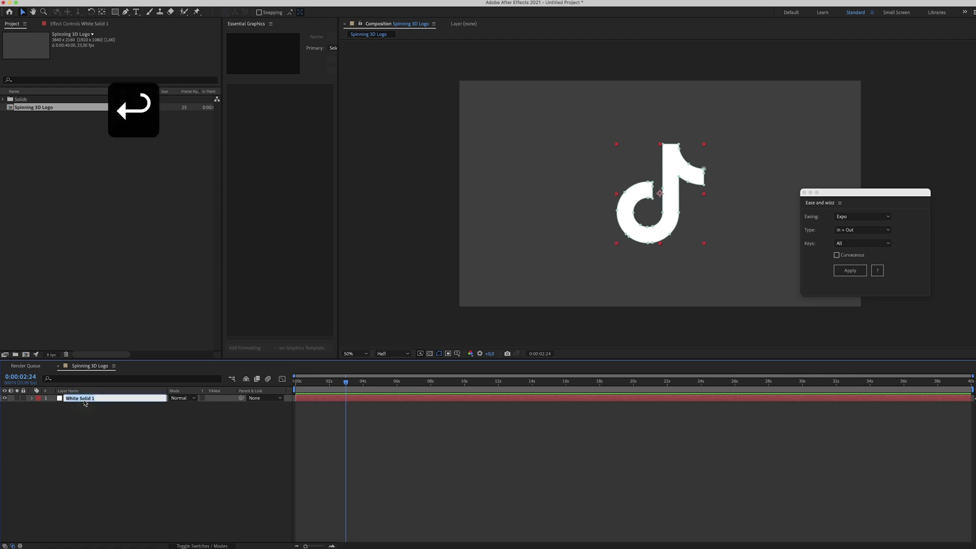
pyautogui.write('TikTok Logo')
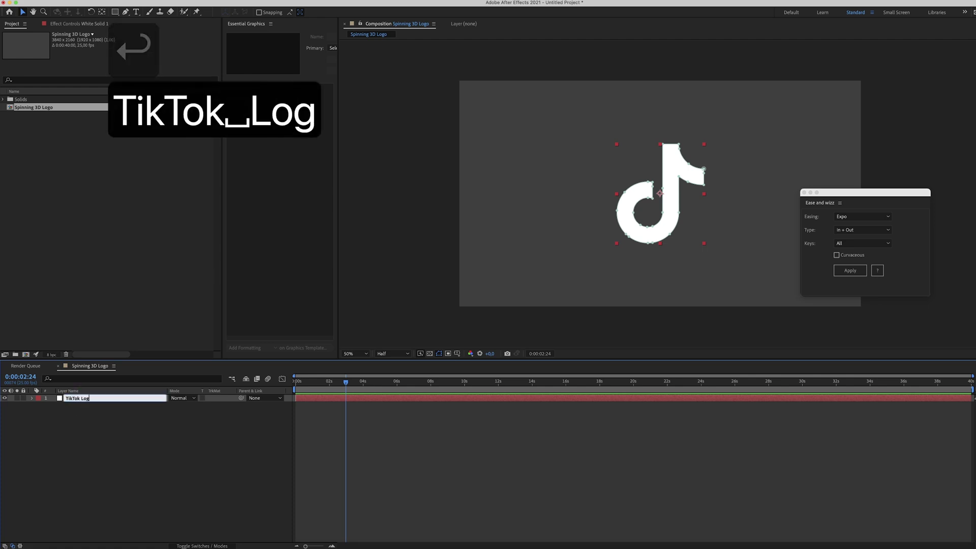
pyautogui.press('Return')
# Add a new full-frame solid named 'Element 3D'
pyautogui.rightClick(83, 417)
pyautogui.click(117, 421)
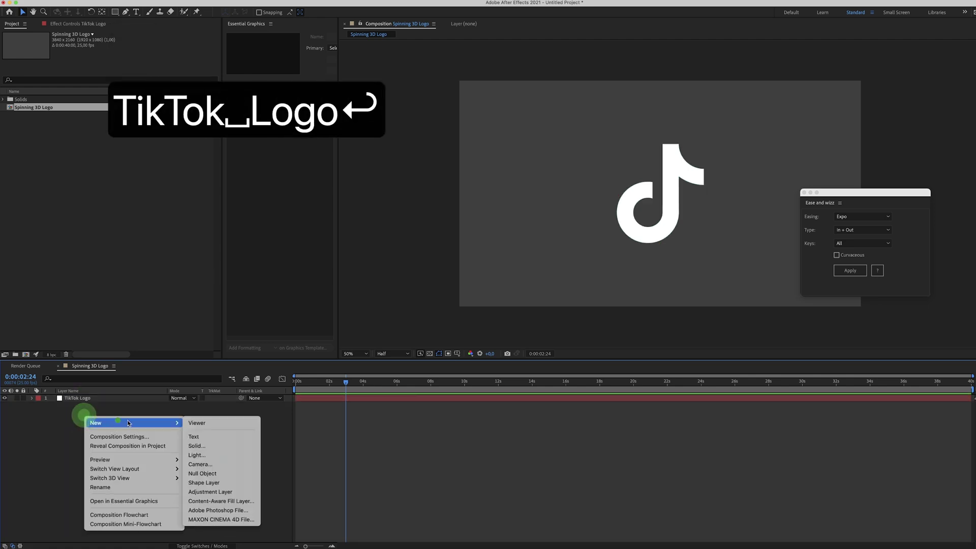
pyautogui.click(213, 447)
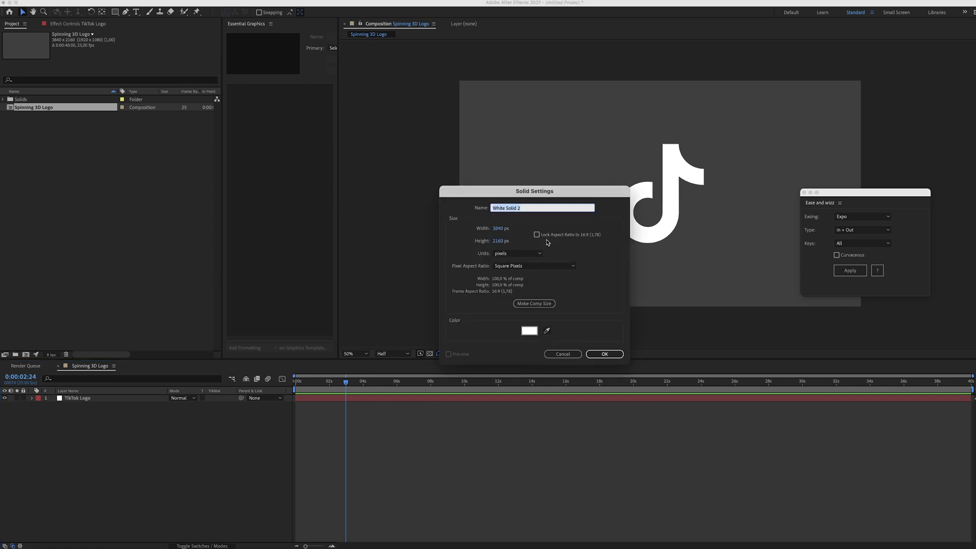
pyautogui.write('Element 3D')
pyautogui.press('Return')
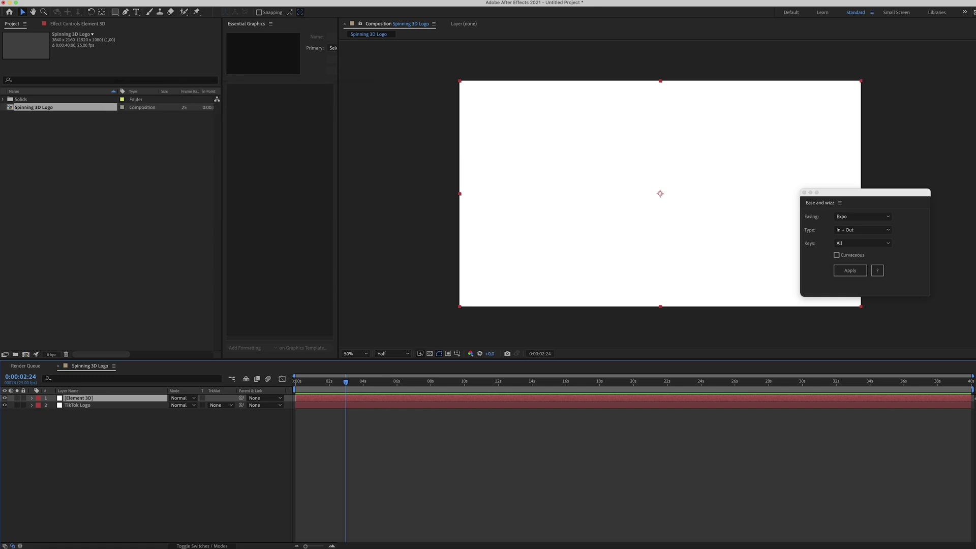
pyautogui.click(172, 1)
# Apply Video Copilot's Element effect and set Custom Text and Masks Path Layer 1 to '2. TikTok Logo'
pyautogui.moveTo(210, 280)
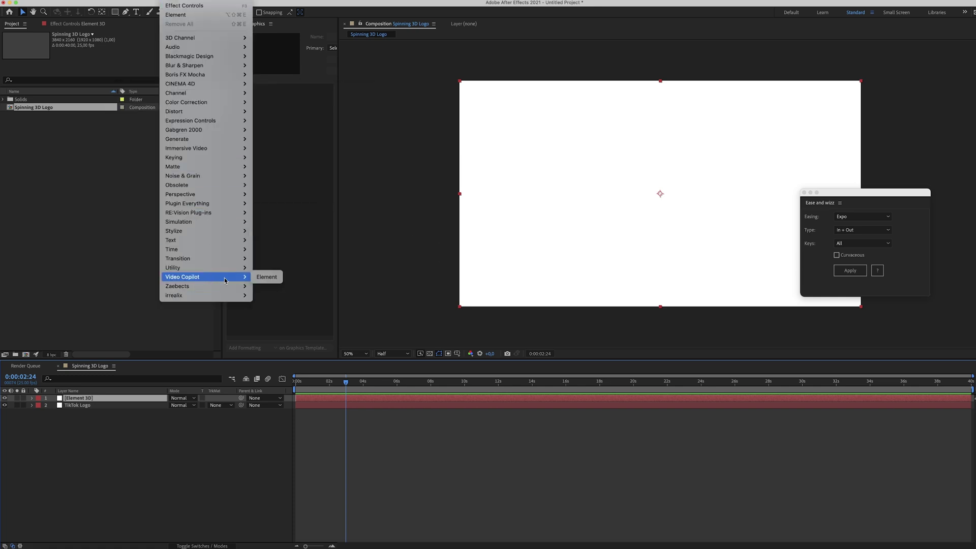
pyautogui.click(266, 277)
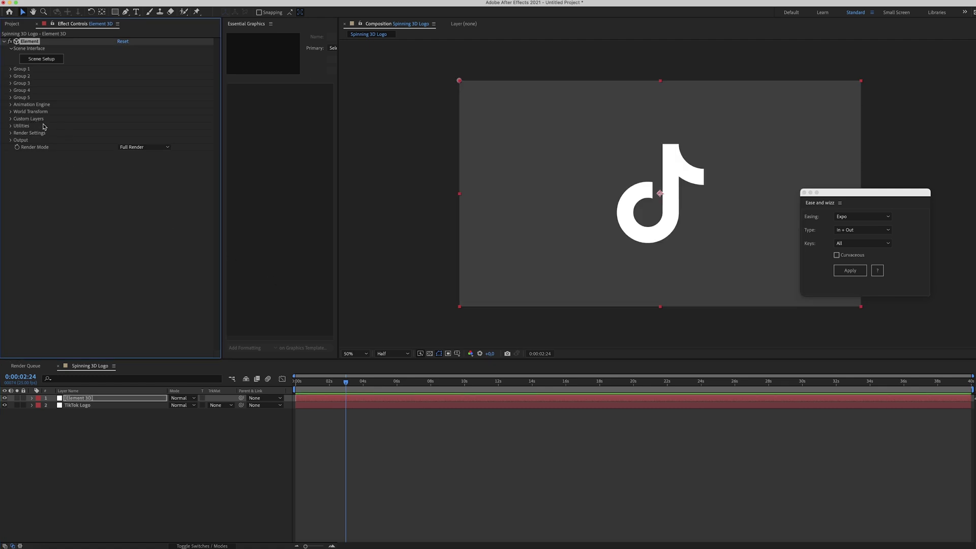
pyautogui.click(11, 119)
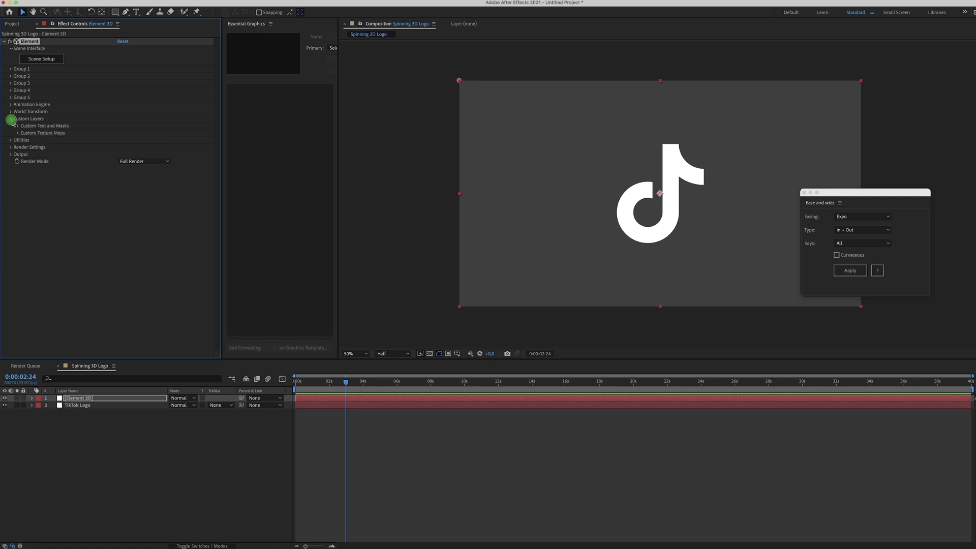
pyautogui.click(17, 126)
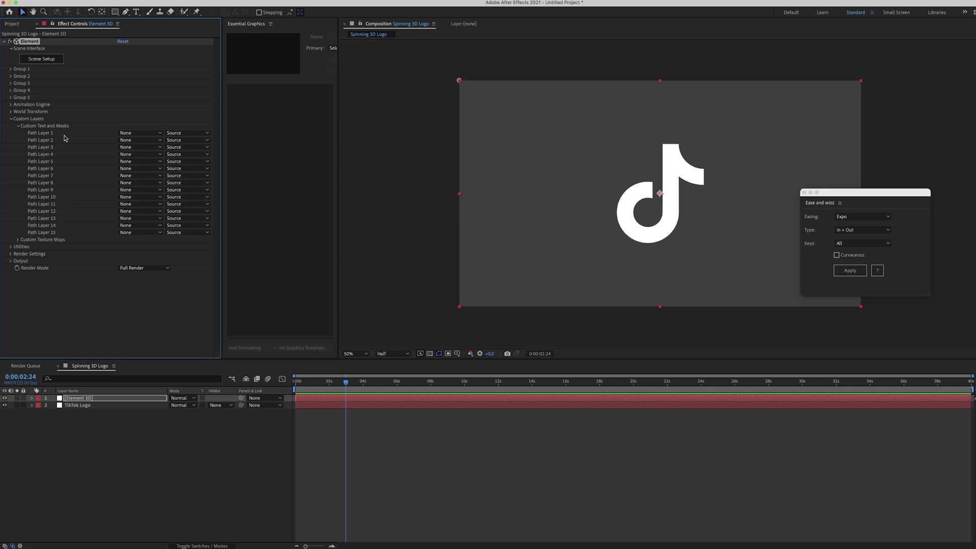
pyautogui.click(126, 133)
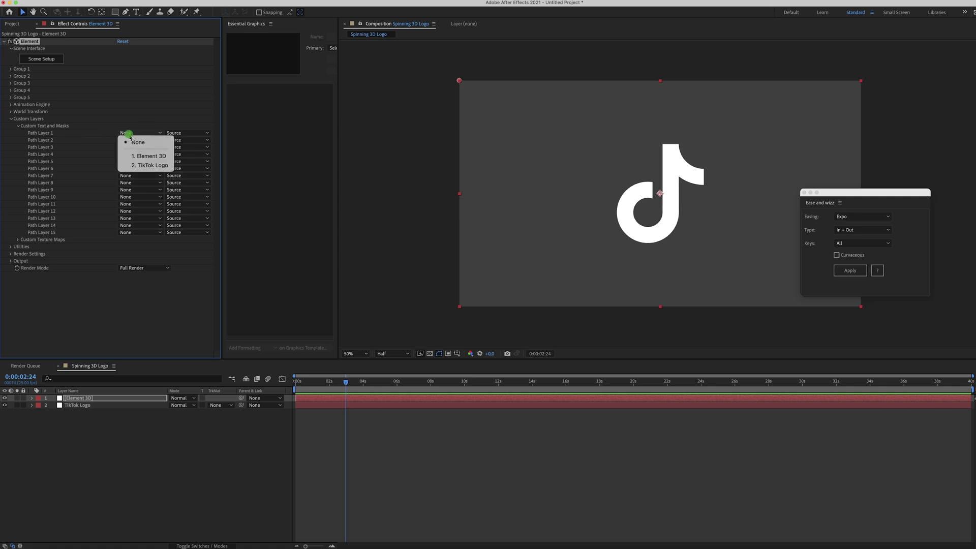
pyautogui.click(151, 166)
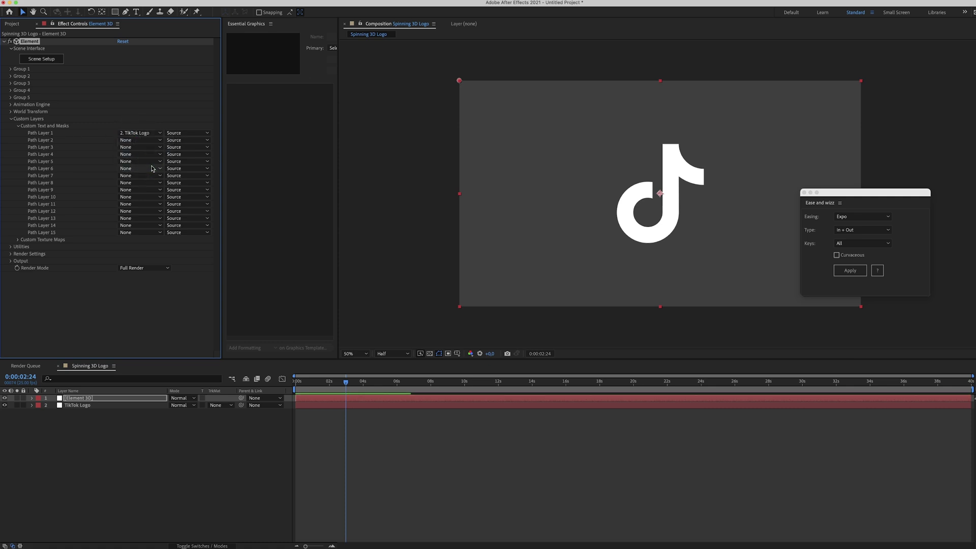
# In Element's Scene Setup, extrude the TikTok logo path into a 3D model
pyautogui.click(45, 59)
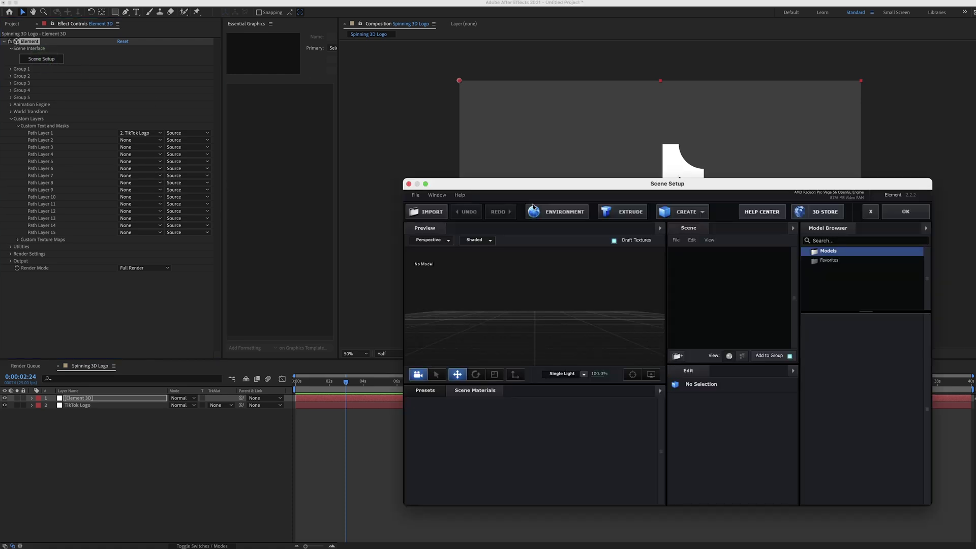
pyautogui.click(628, 216)
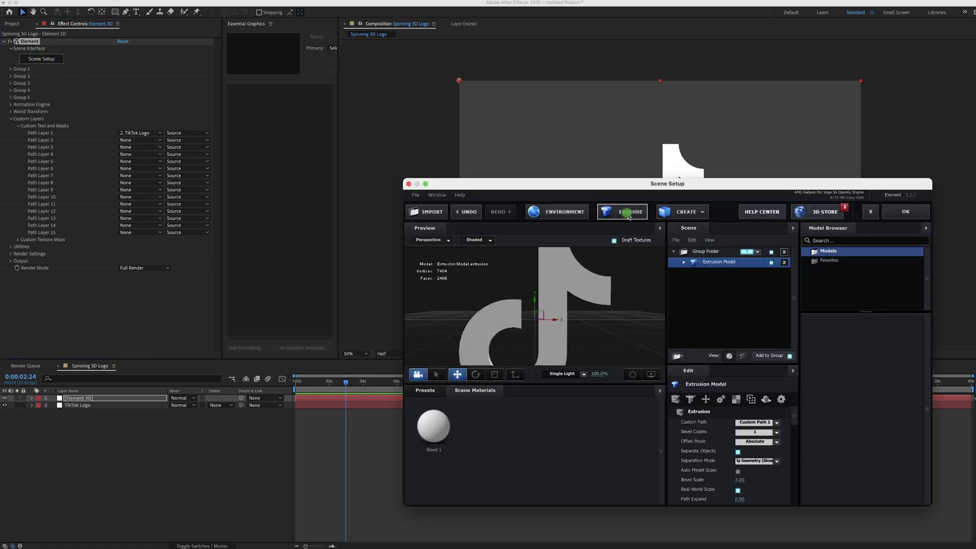
pyautogui.moveTo(497, 324); pyautogui.dragTo(547, 336)
# Set the extrusion's Bevel Scale to 20 and accept the scene with OK
pyautogui.moveTo(795, 419); pyautogui.dragTo(795, 430)
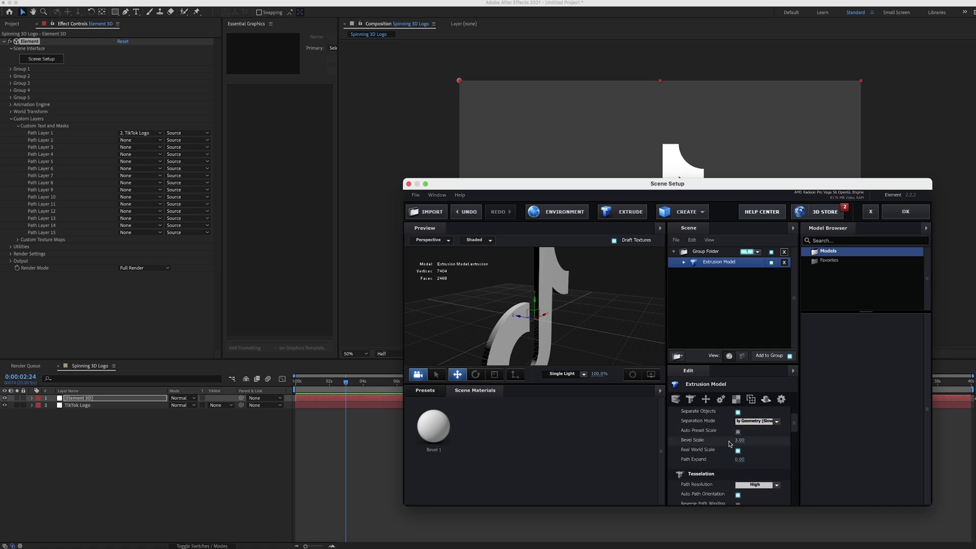
pyautogui.write('20')
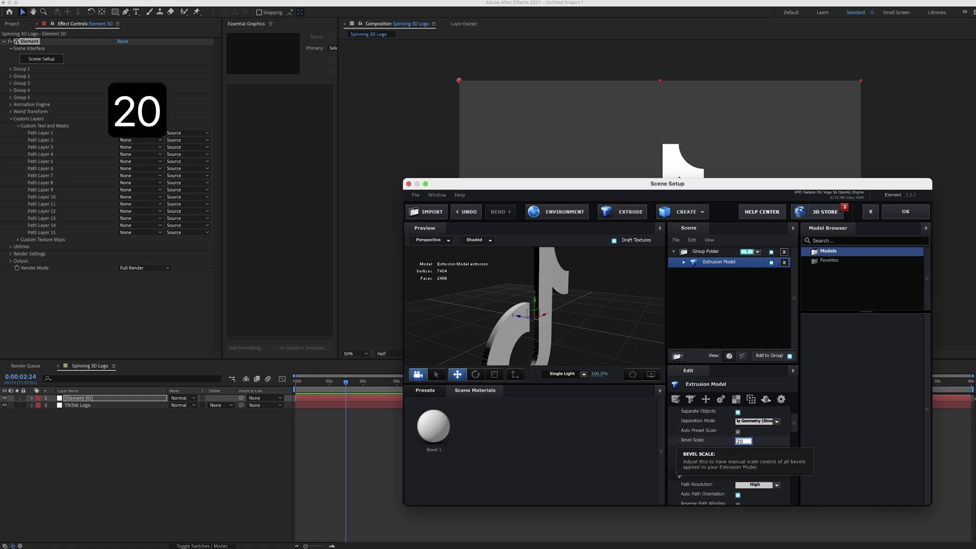
pyautogui.click(768, 440)
pyautogui.moveTo(515, 324); pyautogui.dragTo(478, 323)
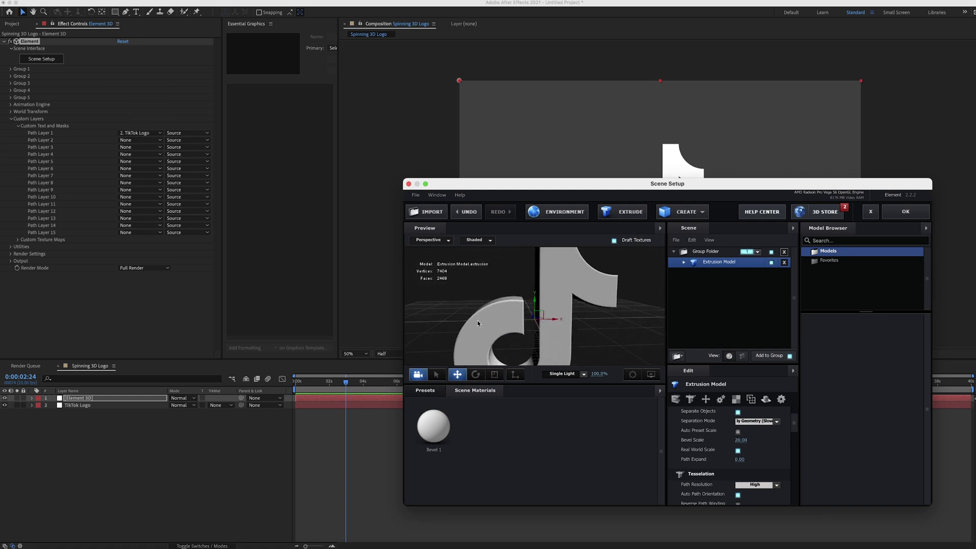
pyautogui.click(899, 216)
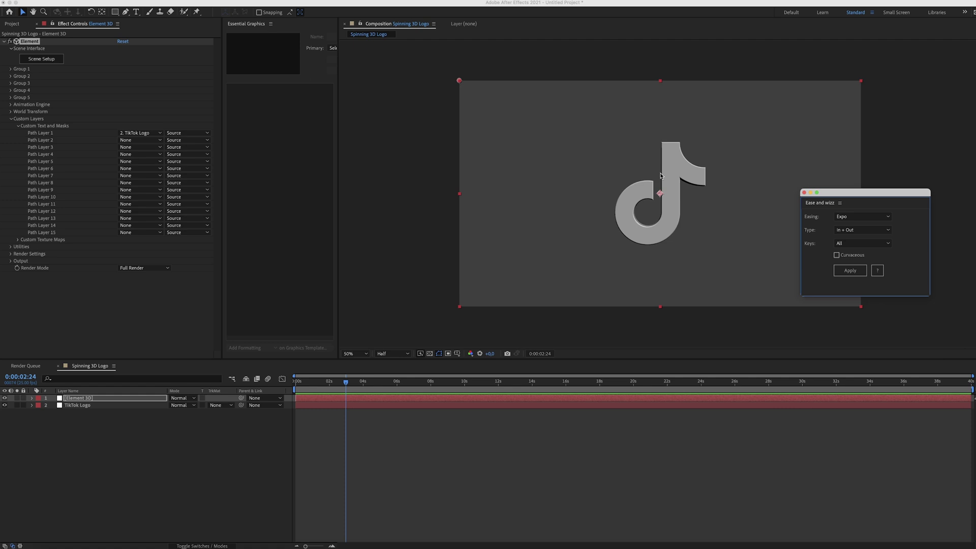
# Reveal the World Transform > World Rotation values in Effect Controls
pyautogui.click(11, 119)
pyautogui.click(11, 113)
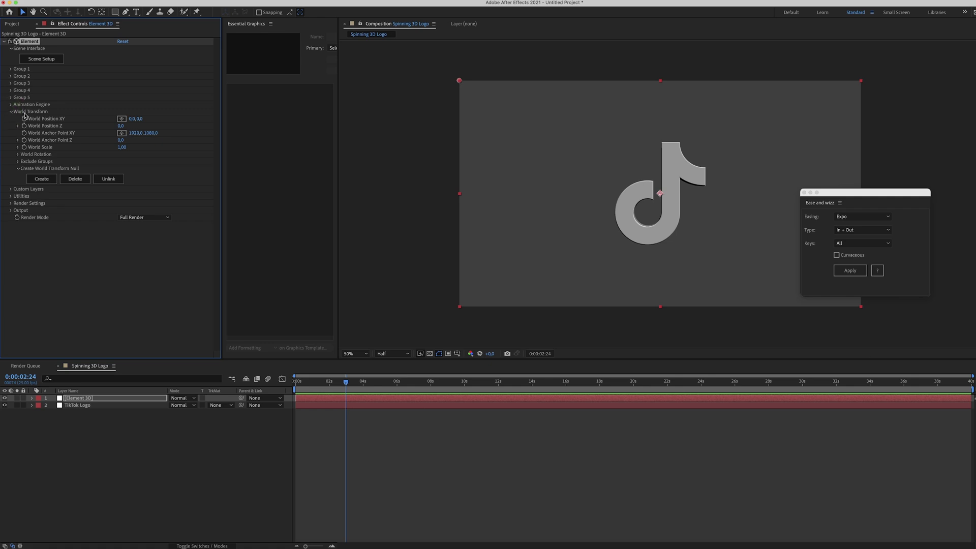
pyautogui.click(18, 155)
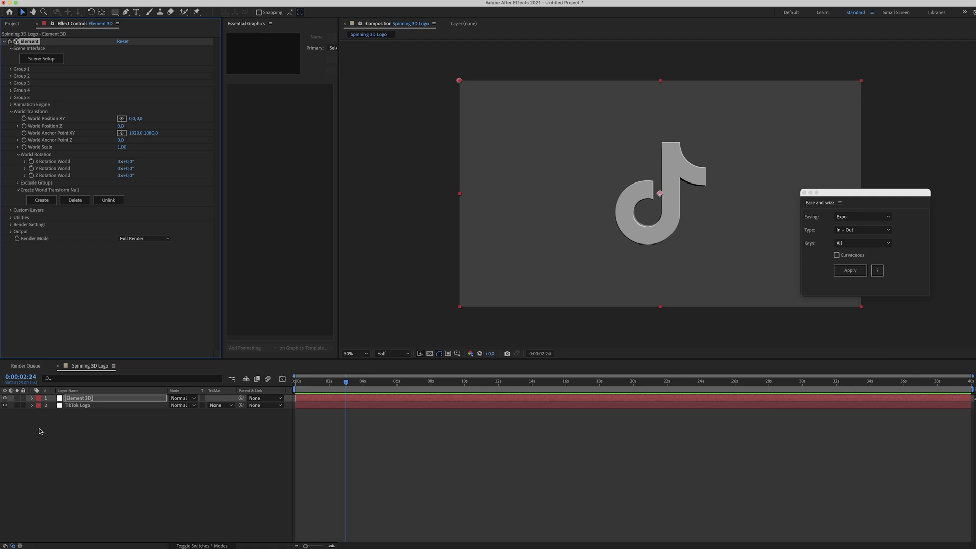
# Show the Element effect's World Rotation in the timeline and scrub Y Rotation World near the start
pyautogui.click(31, 398)
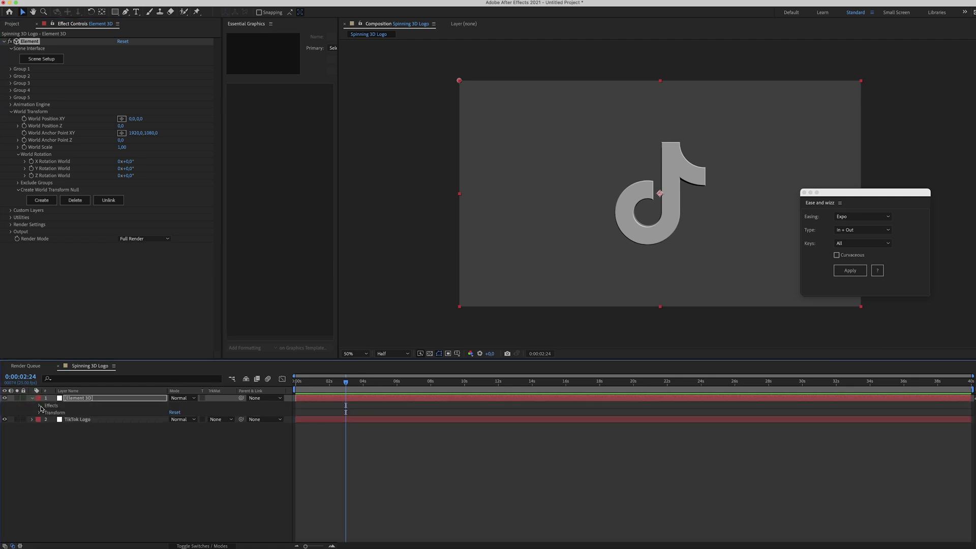
pyautogui.click(40, 406)
pyautogui.click(49, 413)
pyautogui.click(47, 412)
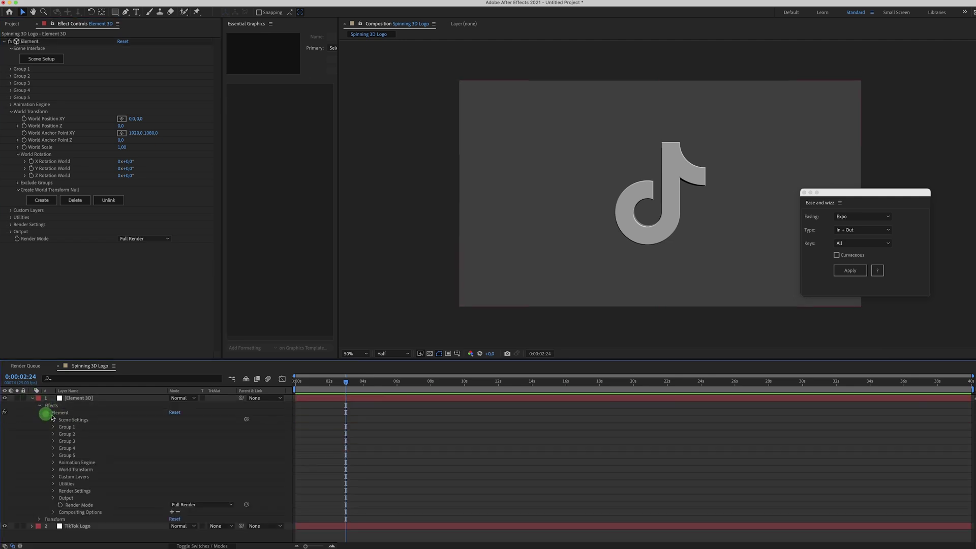
pyautogui.click(54, 470)
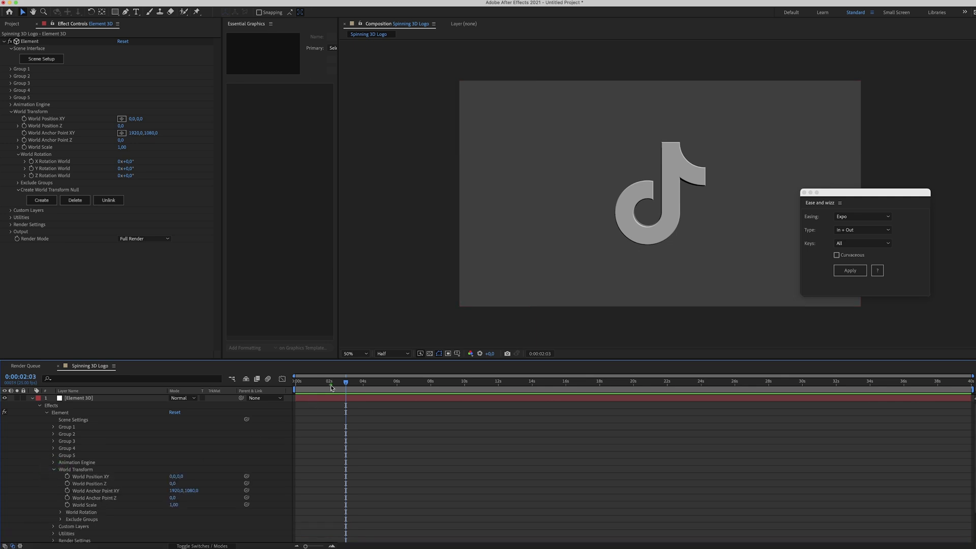
pyautogui.moveTo(330, 385); pyautogui.dragTo(295, 384)
pyautogui.click(60, 512)
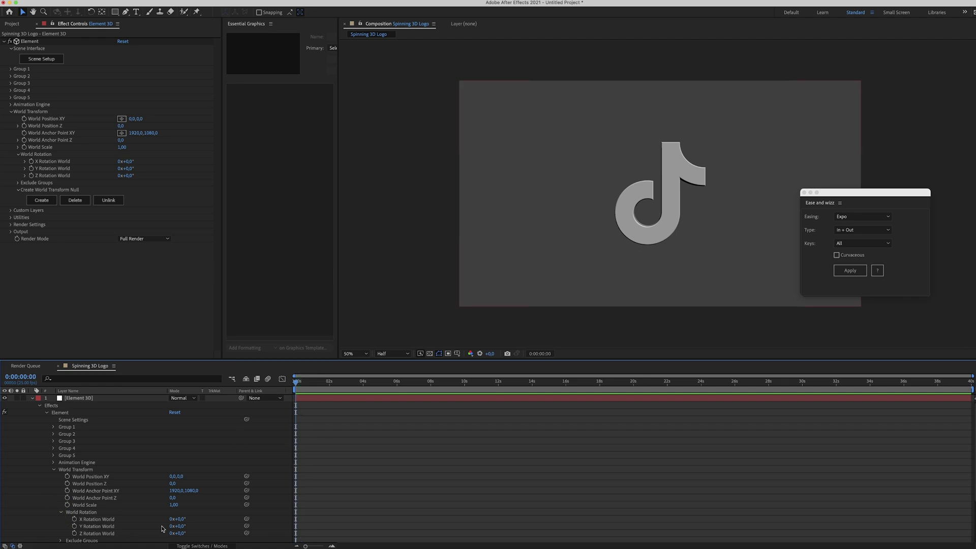
pyautogui.moveTo(181, 527); pyautogui.dragTo(320, 524)
# Undo the test spin and keyframe Y Rotation World from 0° at 0s to 360° at 4s
pyautogui.press('super+z')
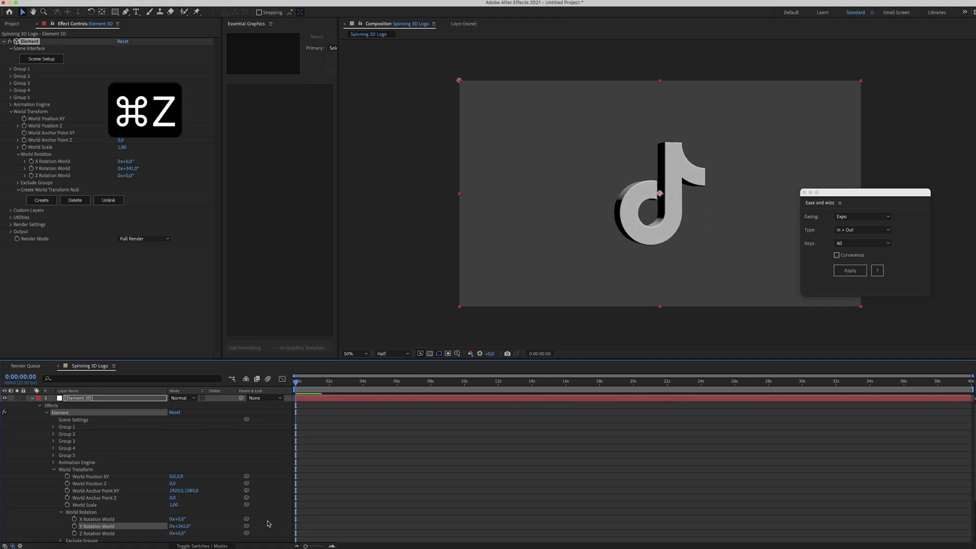
pyautogui.click(74, 527)
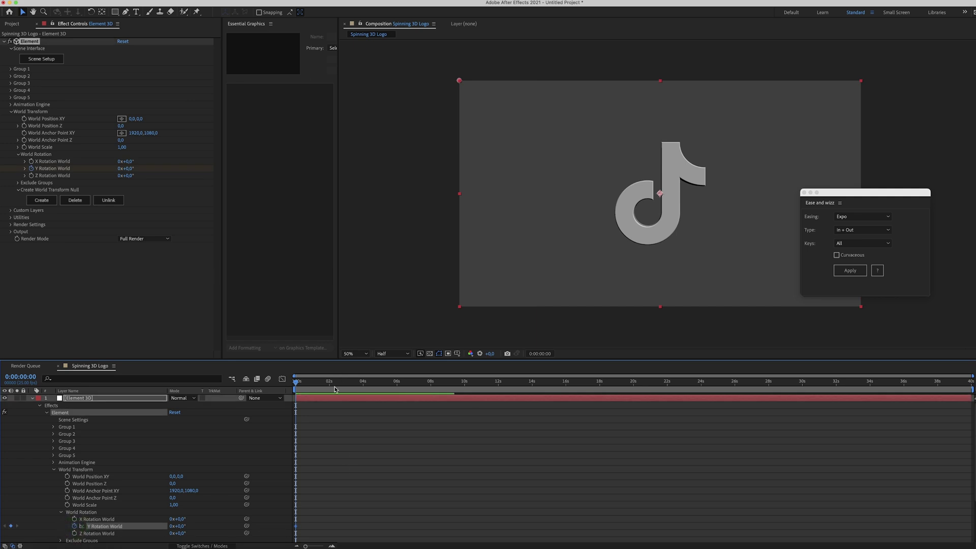
pyautogui.moveTo(340, 389); pyautogui.dragTo(364, 387)
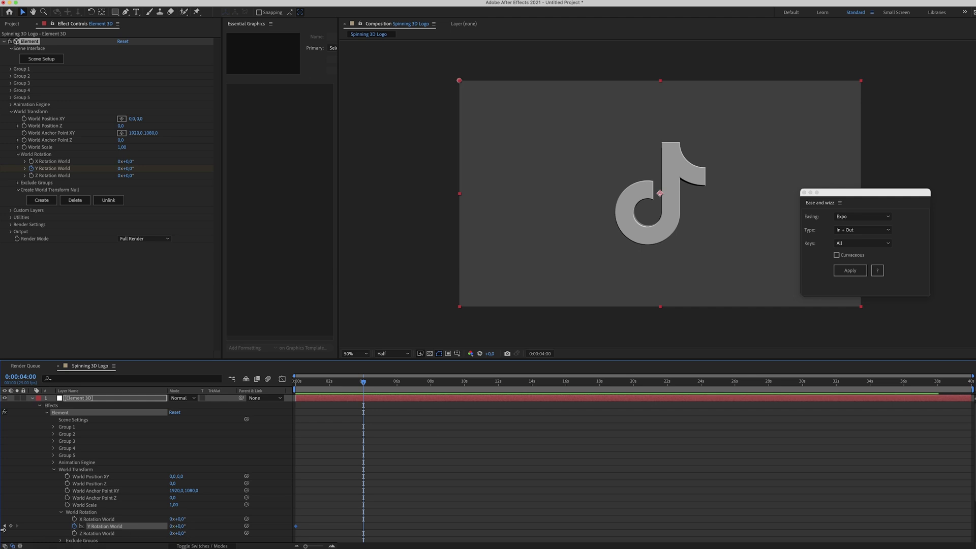
pyautogui.write('360')
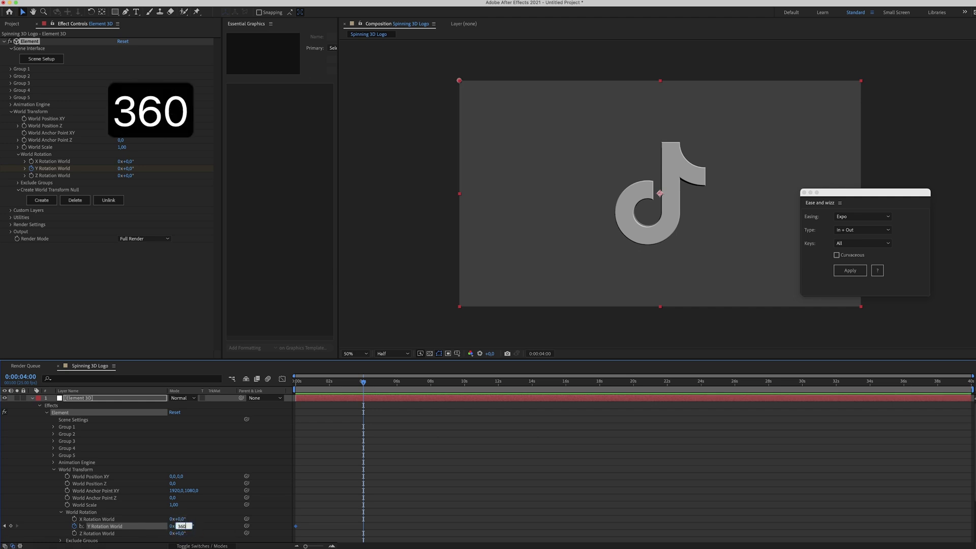
pyautogui.press('Return')
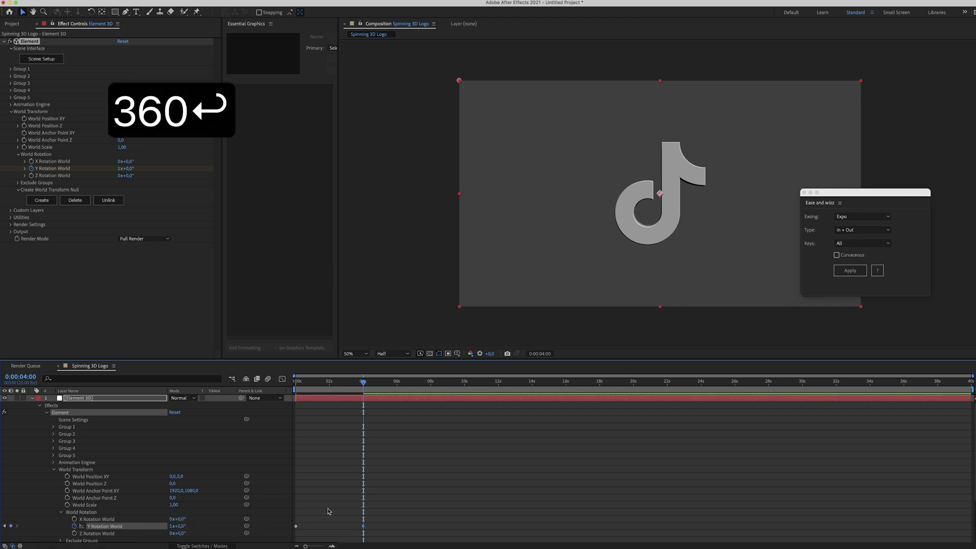
# Return to the start and play back the spinning logo
pyautogui.click(336, 506)
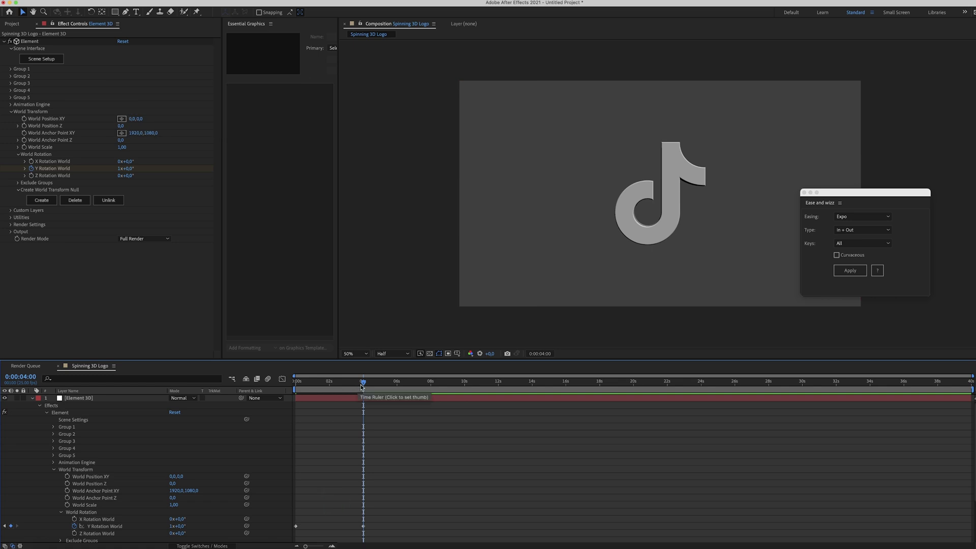
pyautogui.moveTo(360, 384); pyautogui.dragTo(278, 389)
pyautogui.press('space')
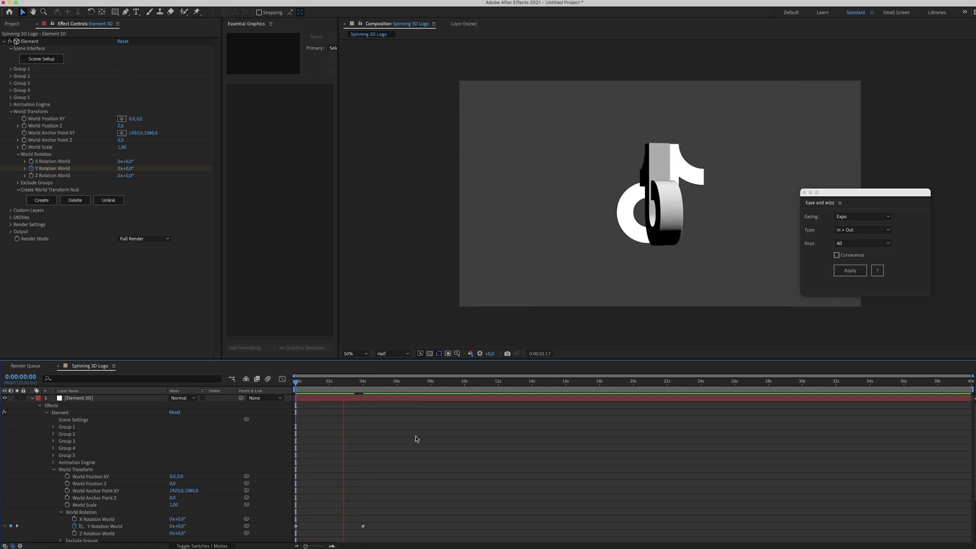
pyautogui.press('space')
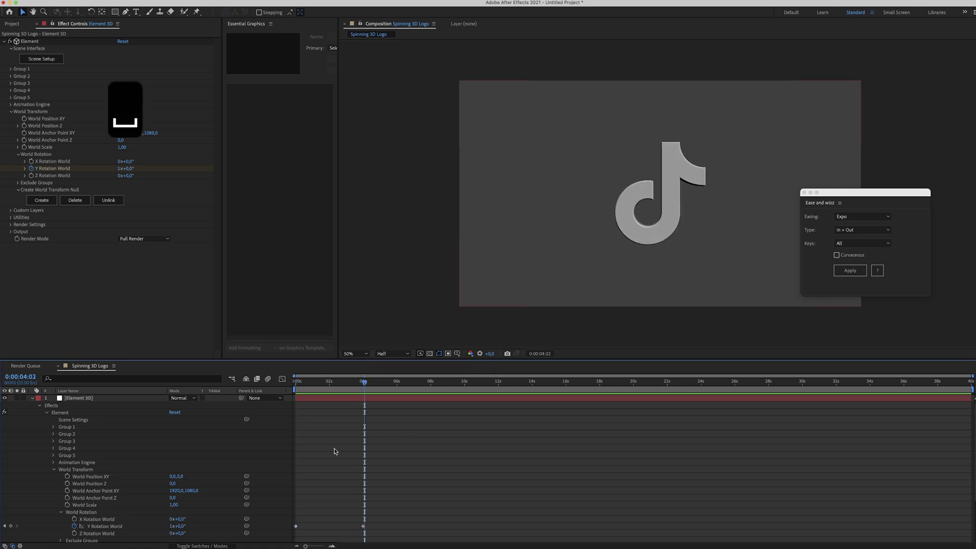
pyautogui.scroll(-3, 336, 449)
pyautogui.scroll(-1, 337, 449)
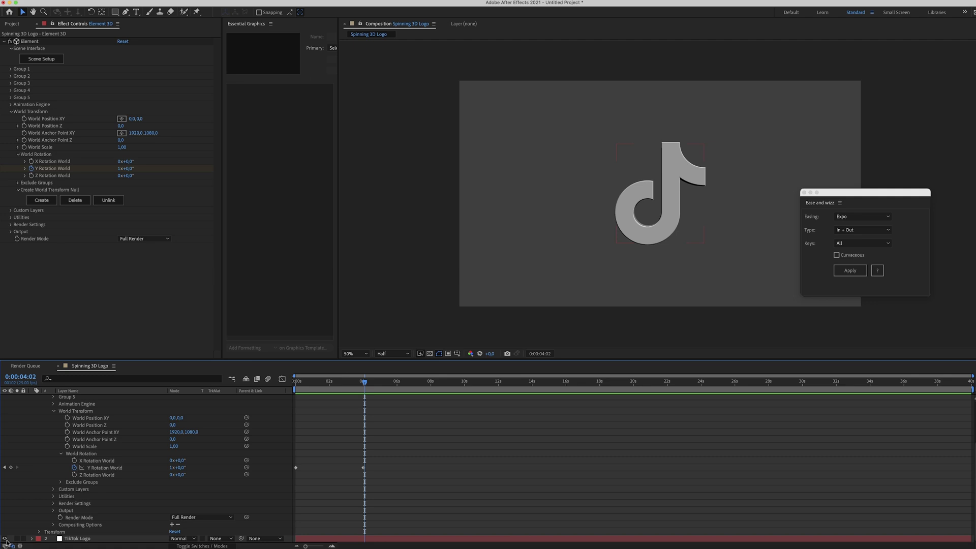
pyautogui.click(370, 458)
pyautogui.scroll(4, 370, 458)
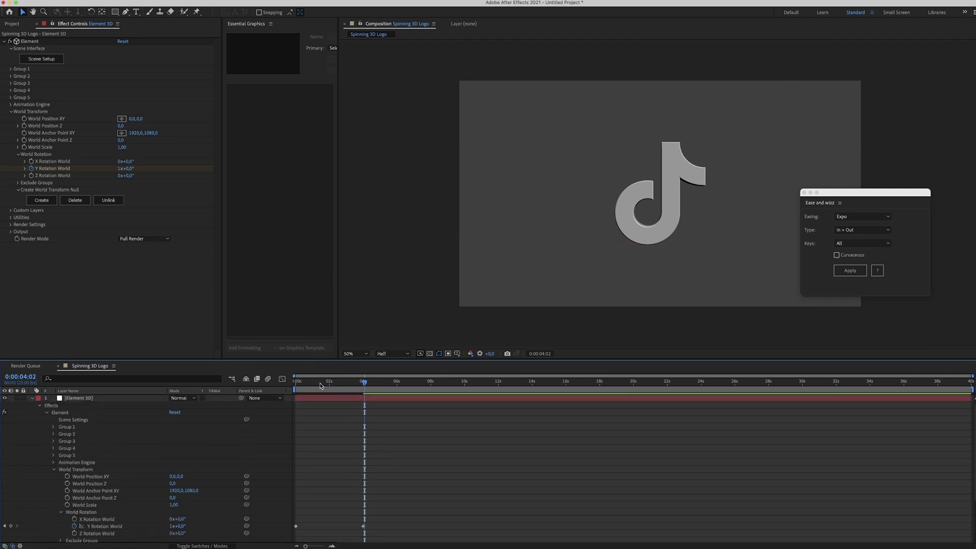
pyautogui.moveTo(318, 382); pyautogui.dragTo(295, 382)
pyautogui.press('space')
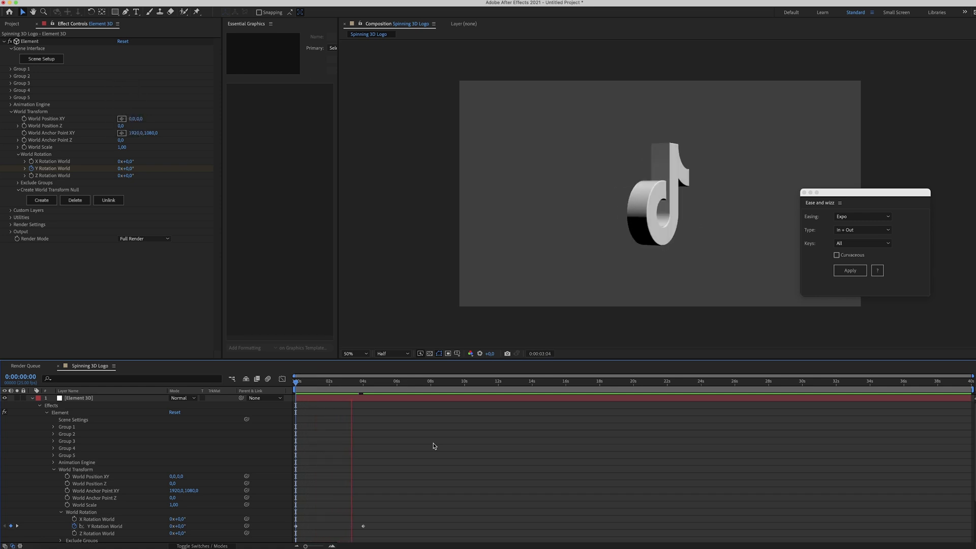
pyautogui.press('space')
# Collapse the Element 3D layer's expanded properties with the U shortcut
pyautogui.press('u')
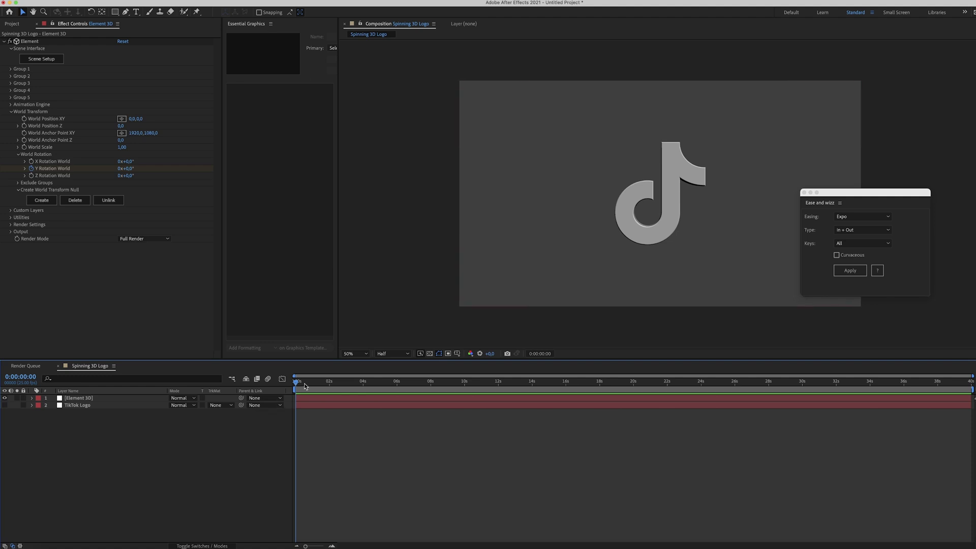
# Add 'Yellow Solid 1' above the logo and set its layer Mode to Multiply
pyautogui.moveTo(305, 386); pyautogui.dragTo(353, 385)
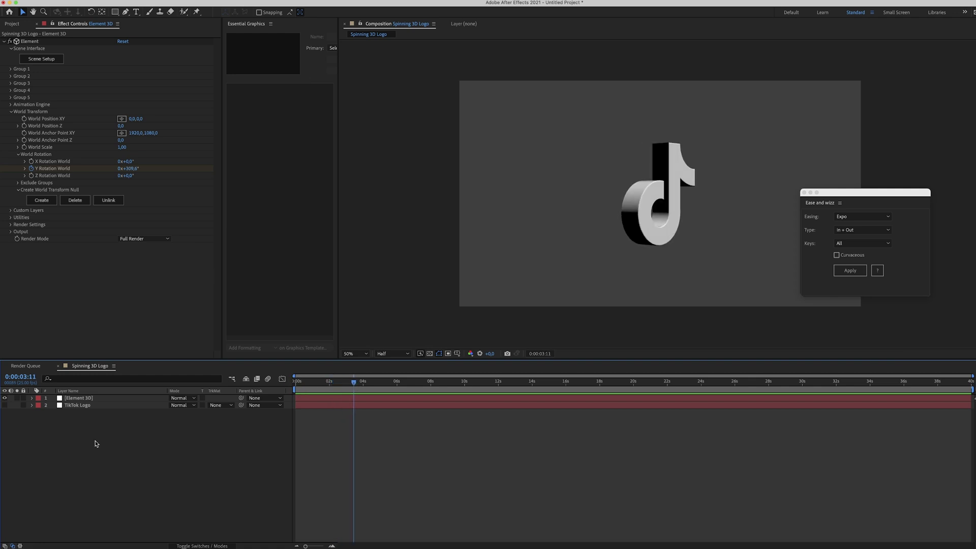
pyautogui.rightClick(85, 440)
pyautogui.moveTo(89, 440)
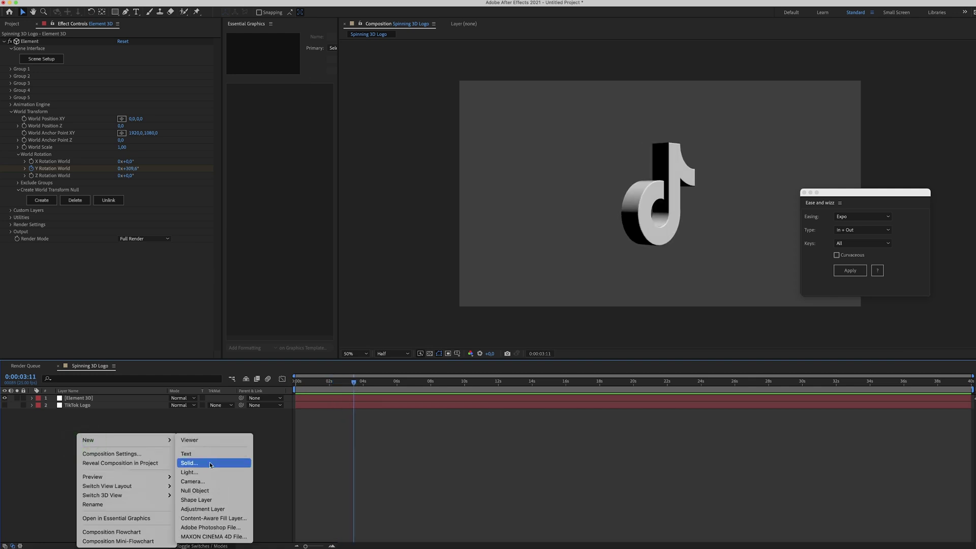
pyautogui.click(210, 463)
pyautogui.click(529, 330)
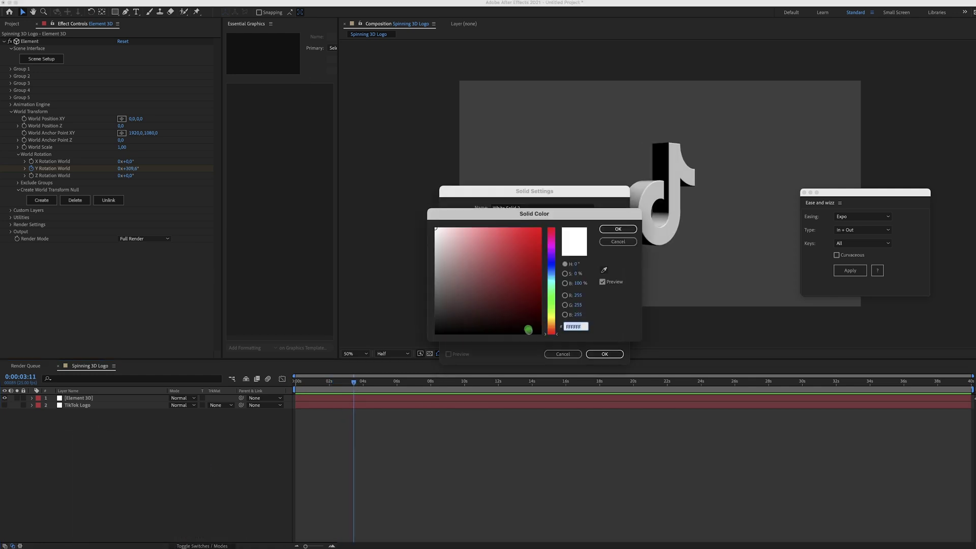
pyautogui.click(551, 316)
pyautogui.press('Return')
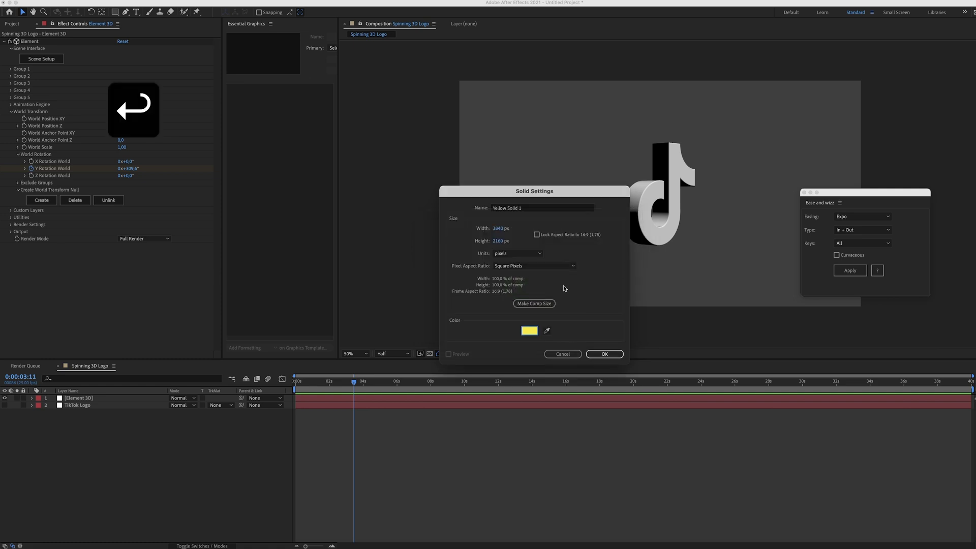
pyautogui.press('Return')
pyautogui.click(179, 398)
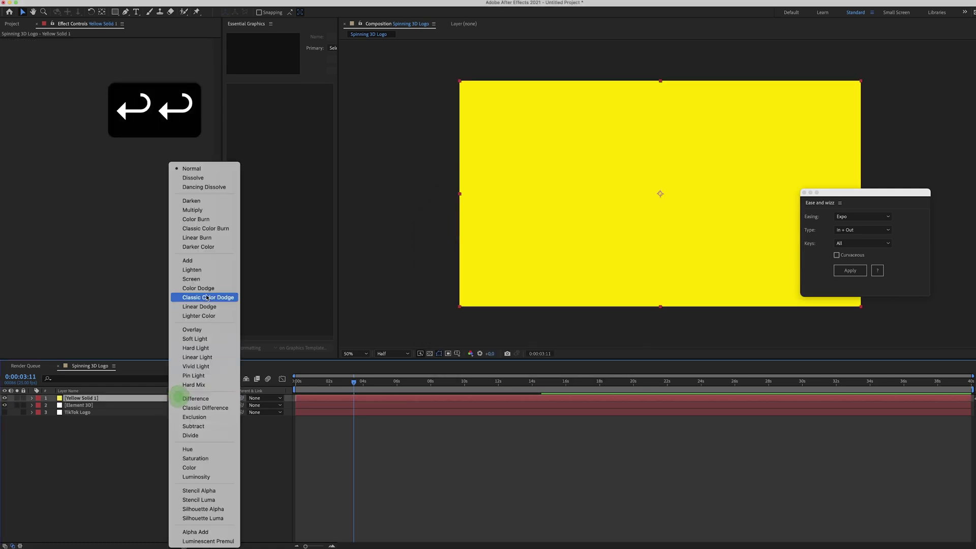
pyautogui.click(209, 209)
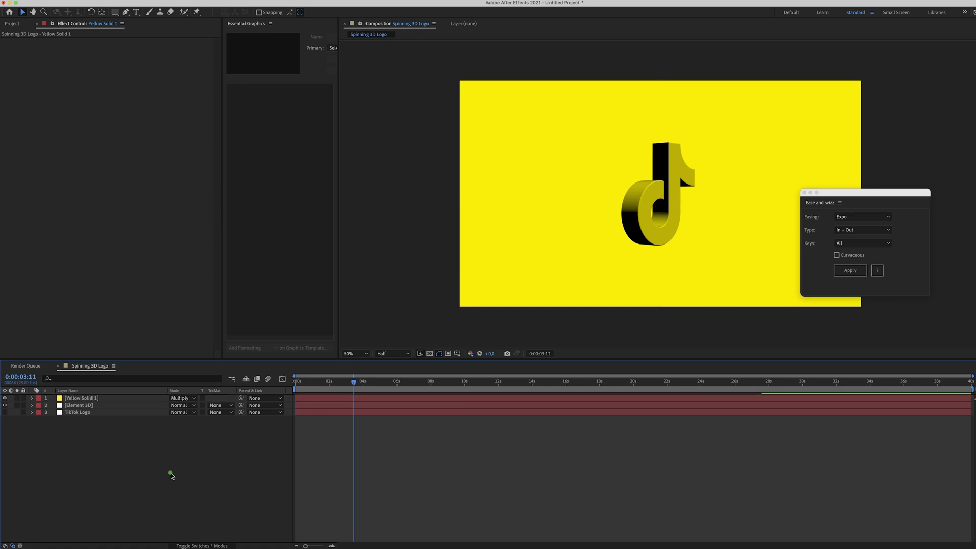
pyautogui.moveTo(343, 382); pyautogui.dragTo(384, 384)
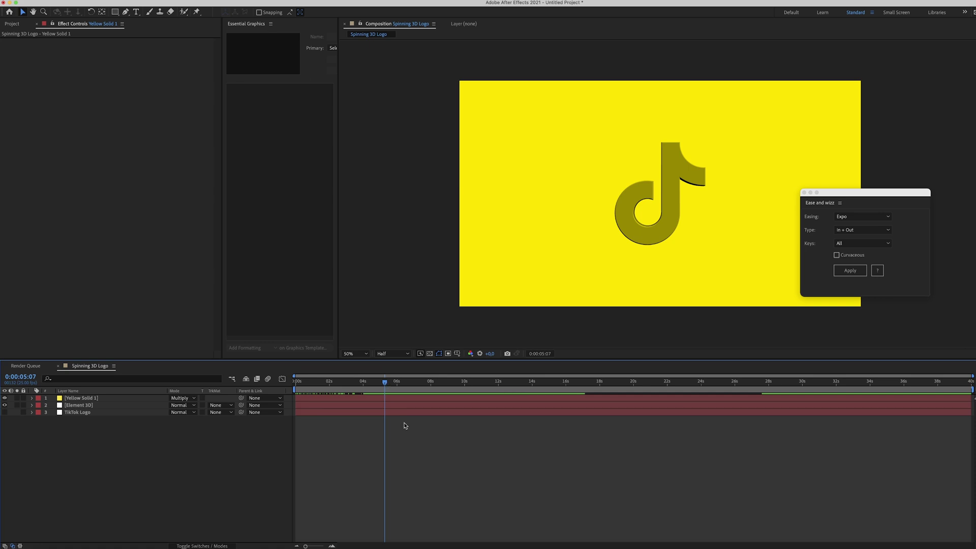